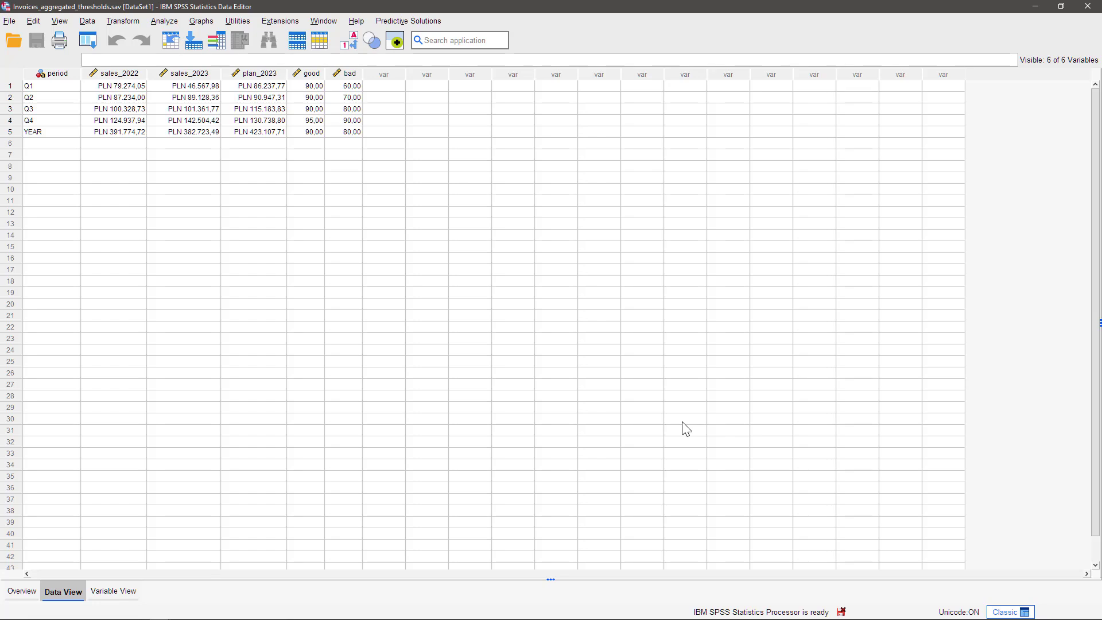
Open the Thermometers dashboard for Percentage of Target Thresholds and assign period as the group categories variable
left_click(426, 21)
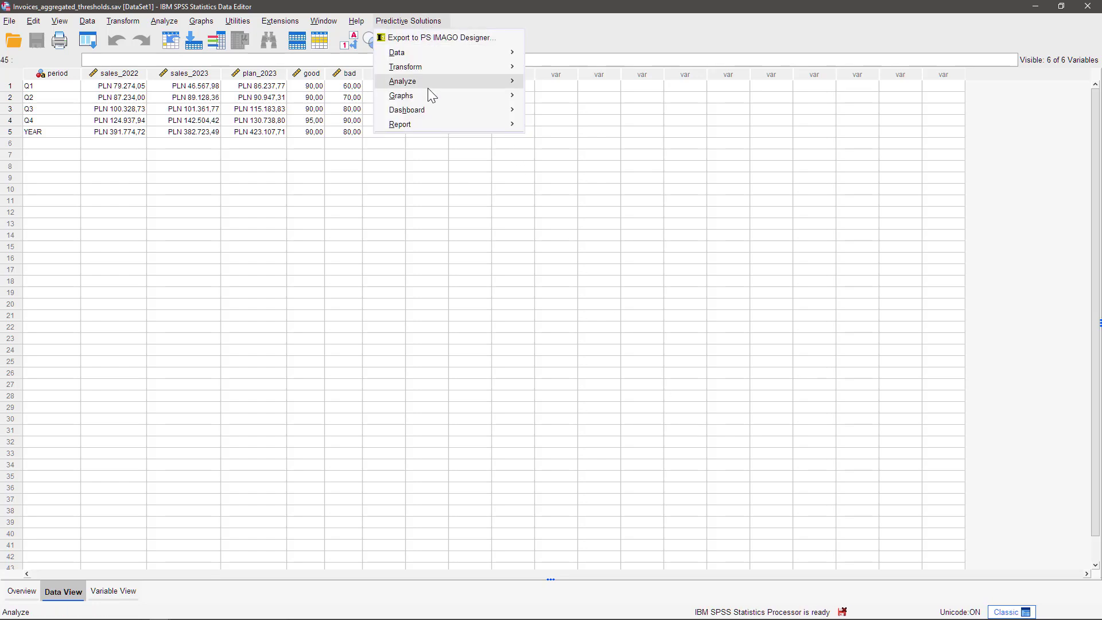
mouse_move(428, 111)
mouse_move(603, 174)
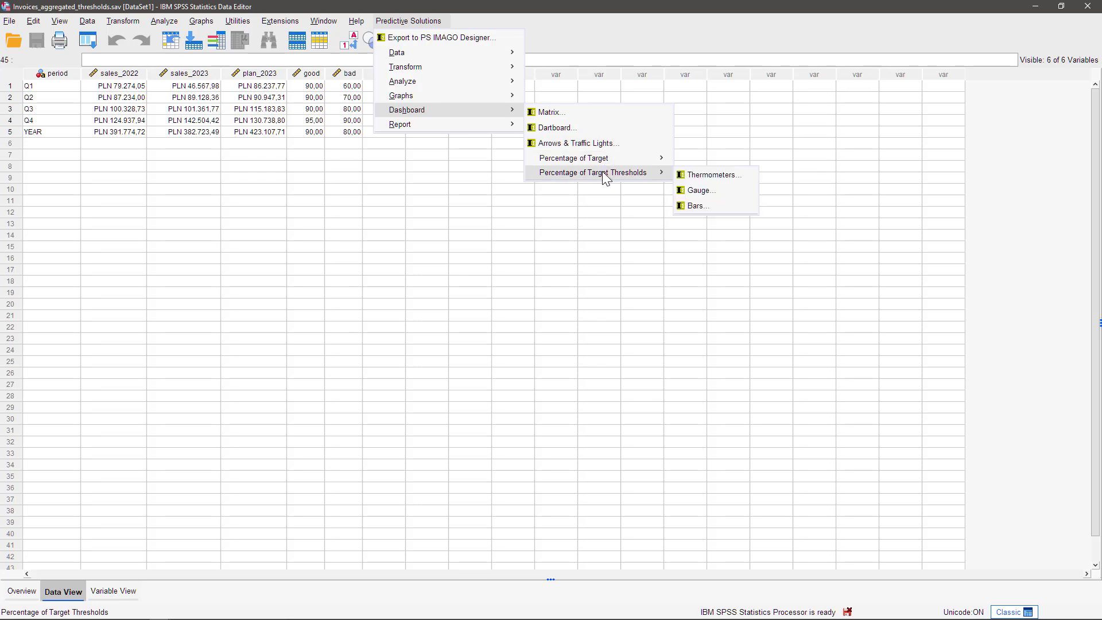
left_click(712, 176)
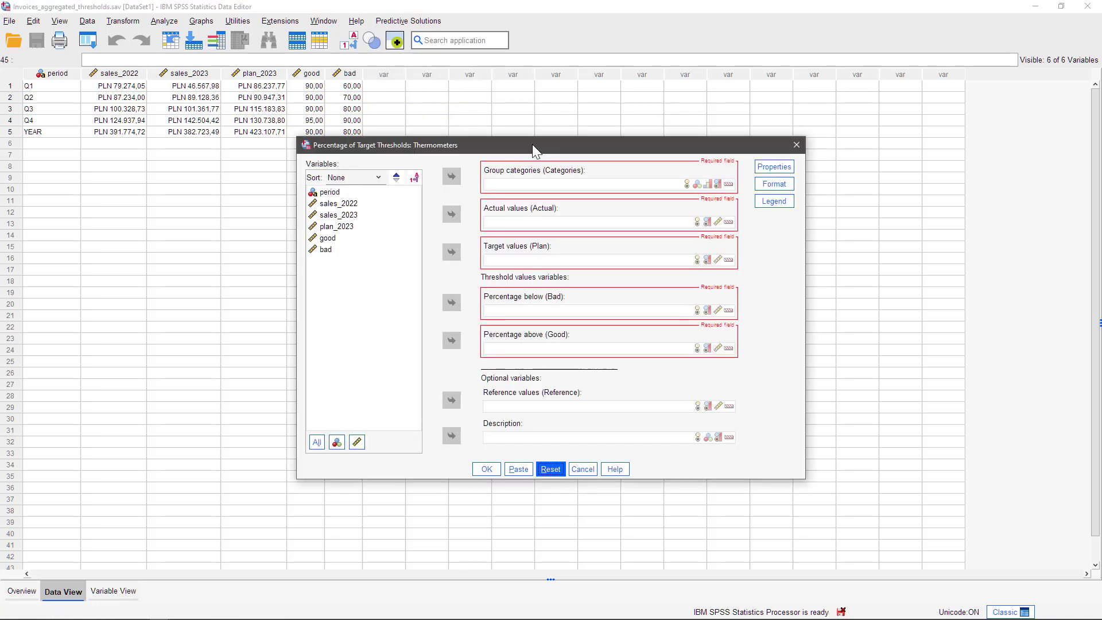
left_click(338, 193)
left_click(452, 176)
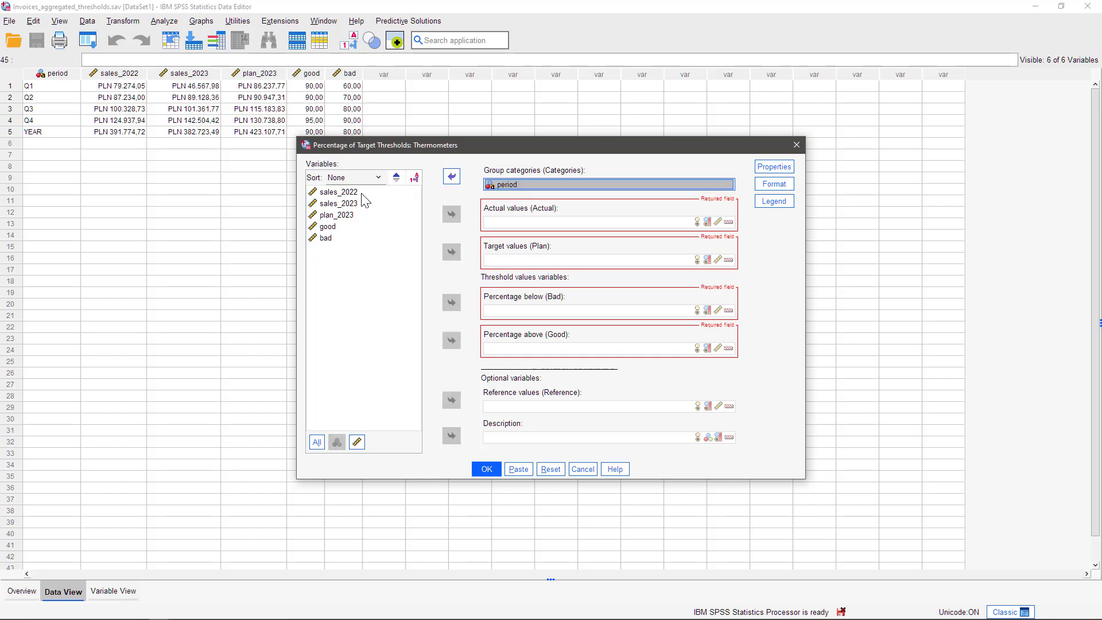
Assign sales_2023 as the actual values and plan_2023 as the target values of the thermometers
left_click(349, 205)
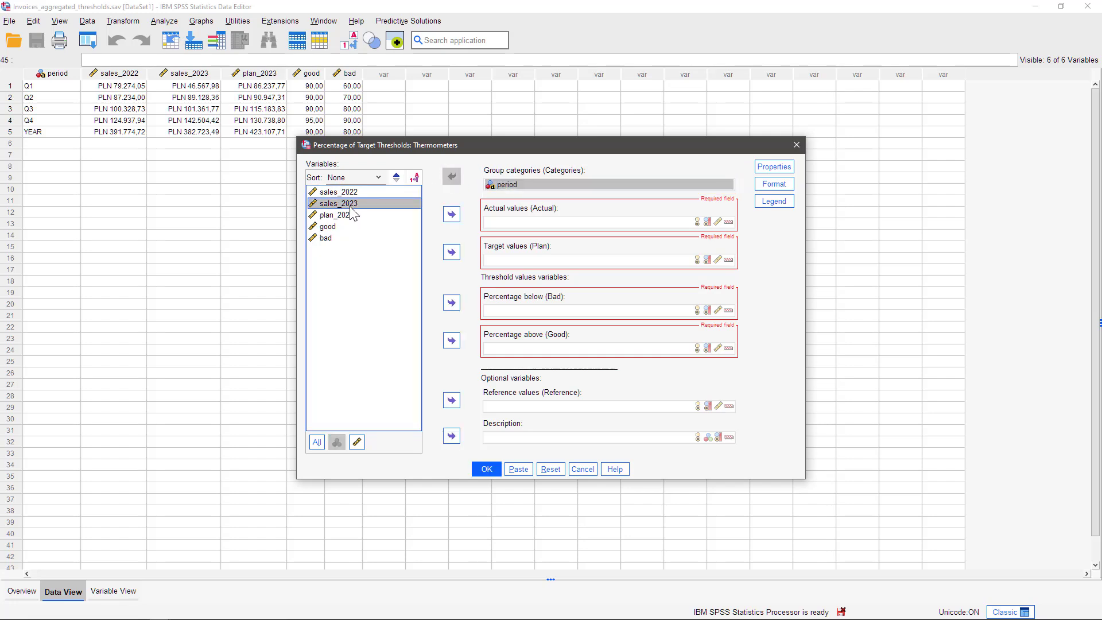
left_click(452, 214)
left_click(344, 204)
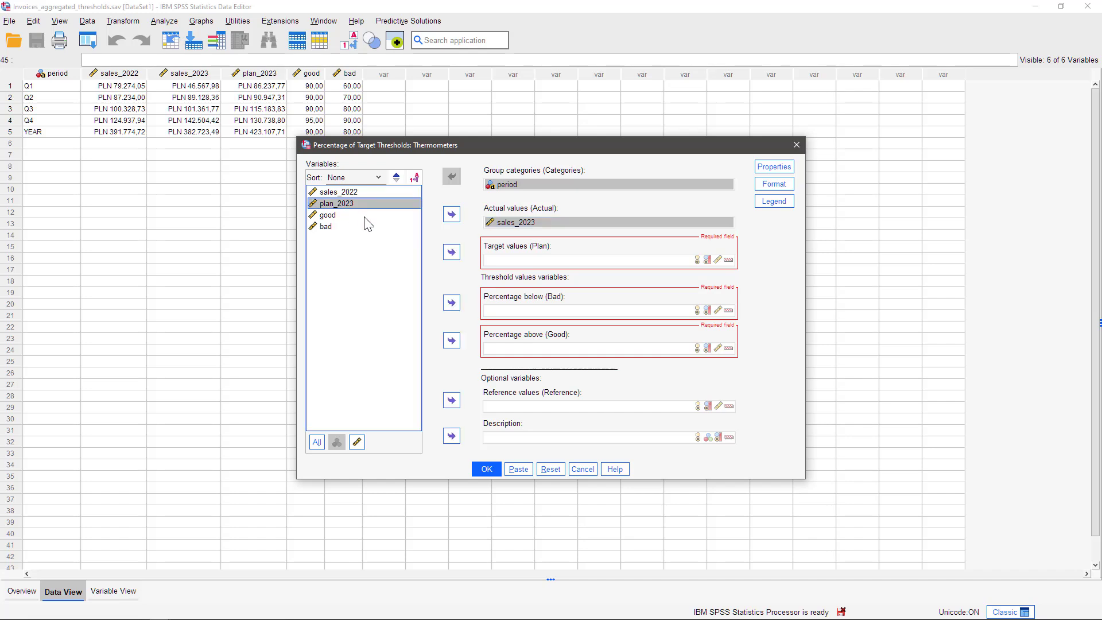
left_click(452, 252)
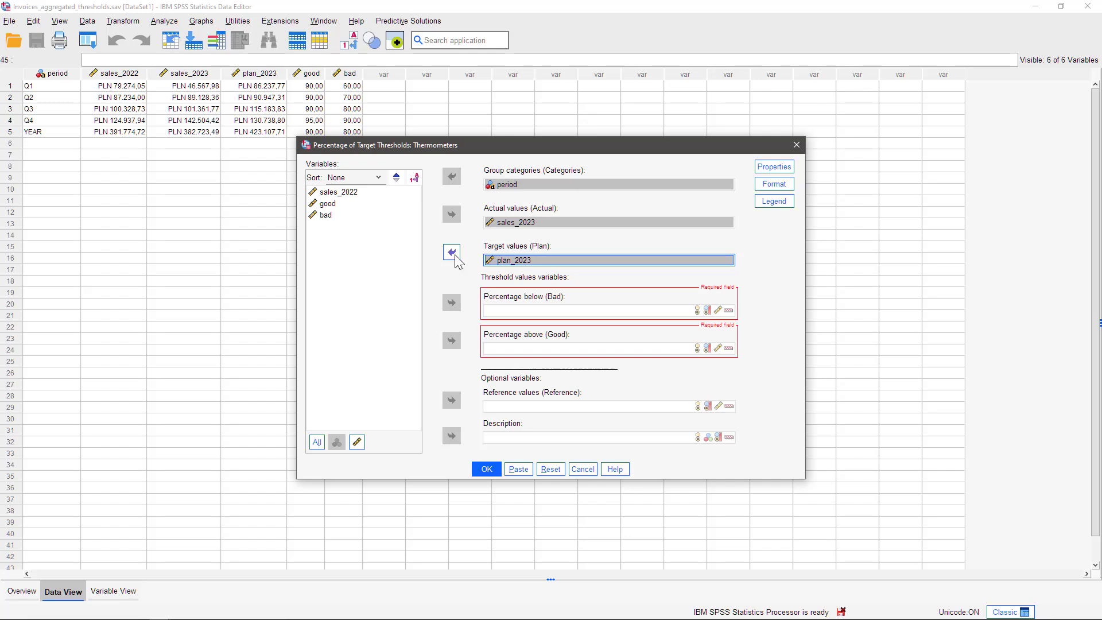
Assign bad as the percentage-below threshold, good as the percentage-above threshold, and sales_2022 as the reference values
left_click(326, 217)
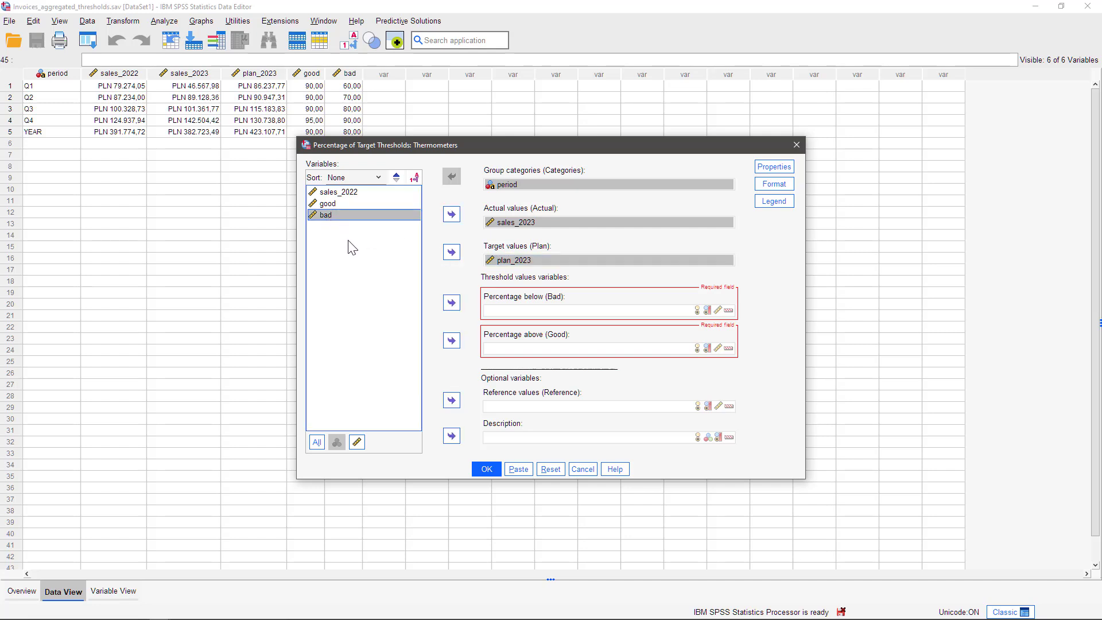
left_click(452, 302)
left_click(327, 207)
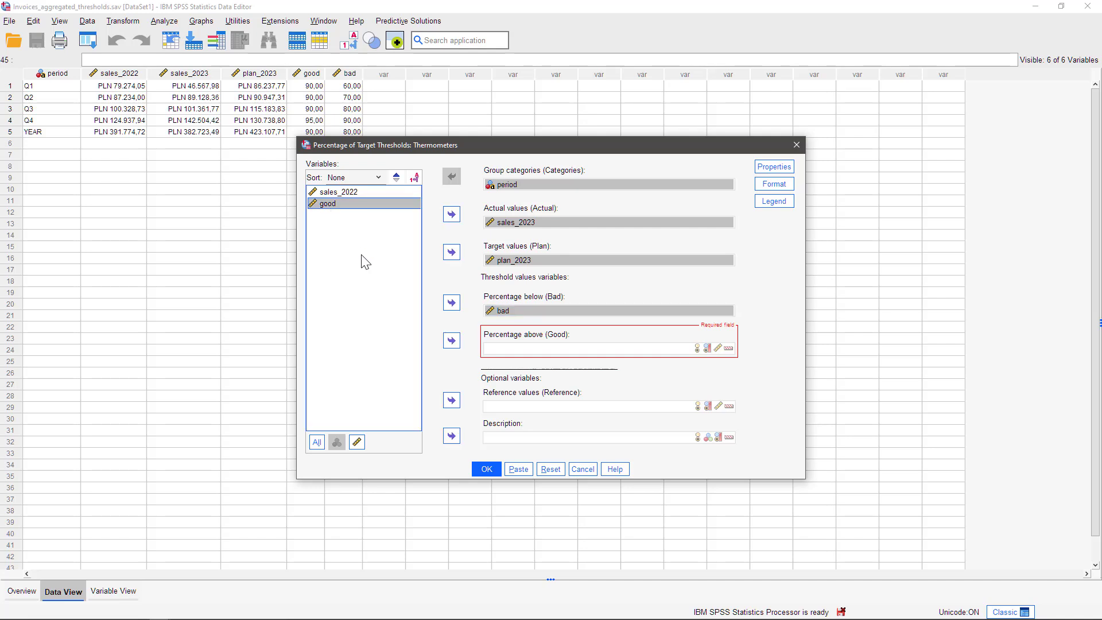
left_click(451, 340)
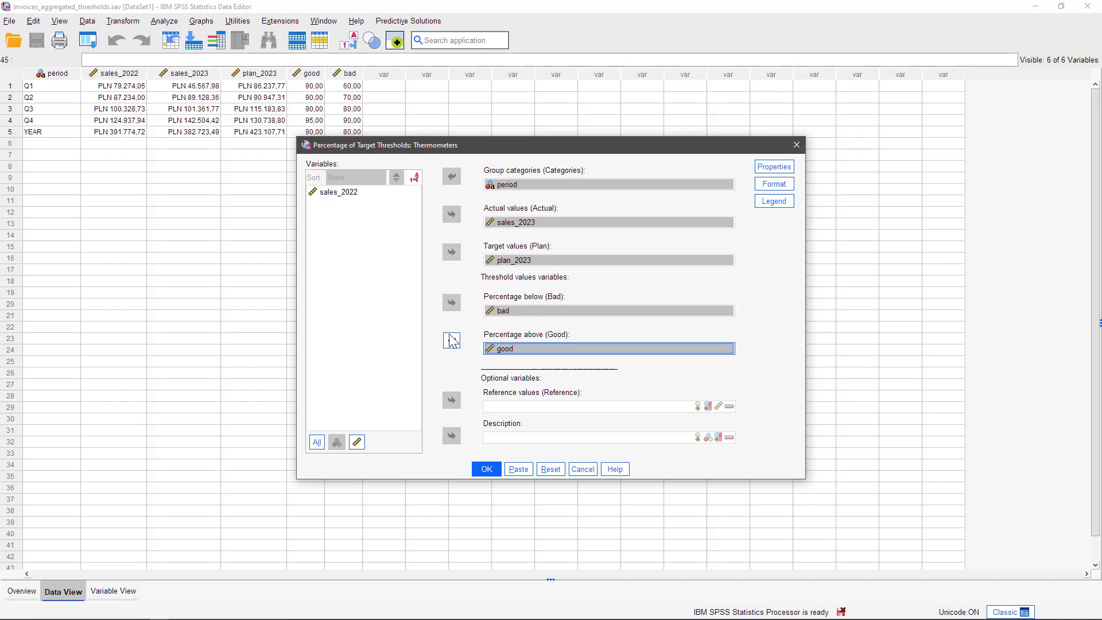
left_click(334, 198)
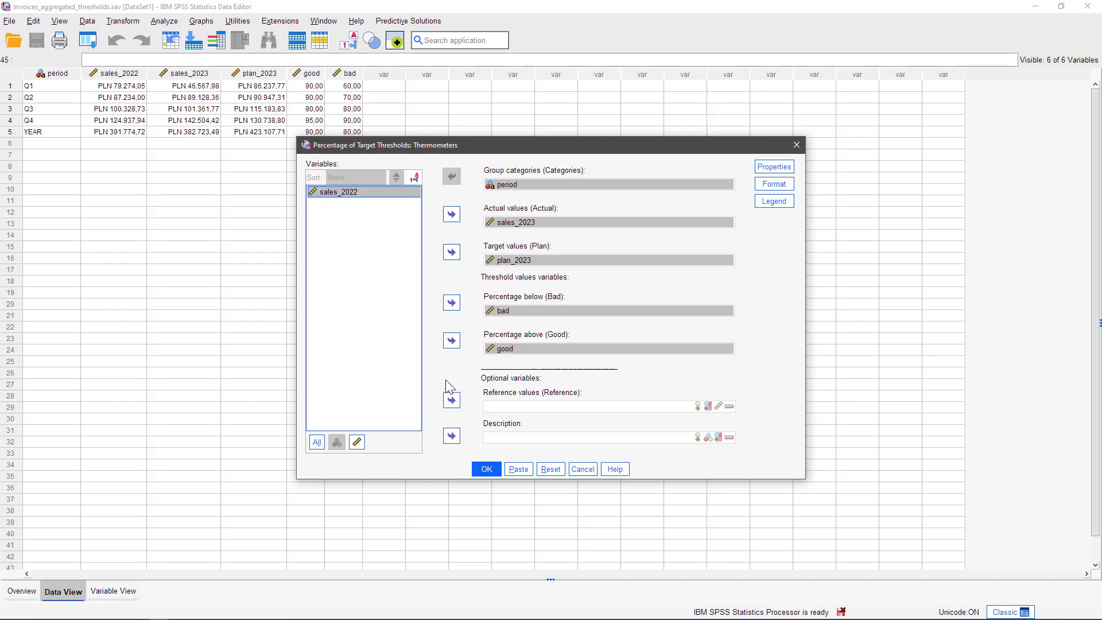
left_click(452, 401)
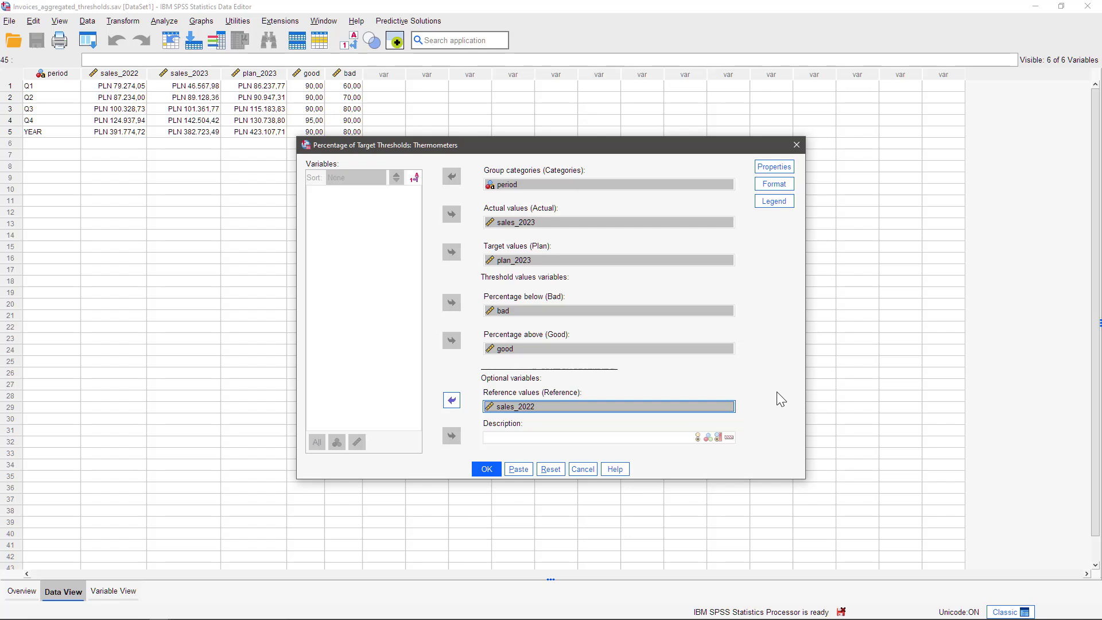
Display a target line in the dashboard properties at a target achievement value of 95%
left_click(774, 166)
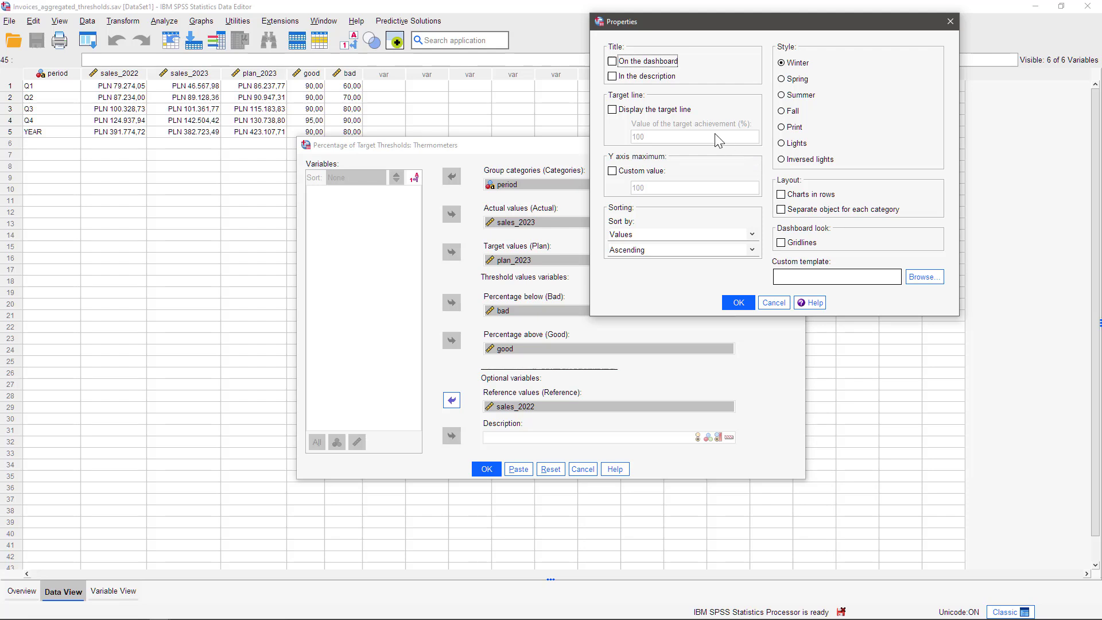
left_click(660, 111)
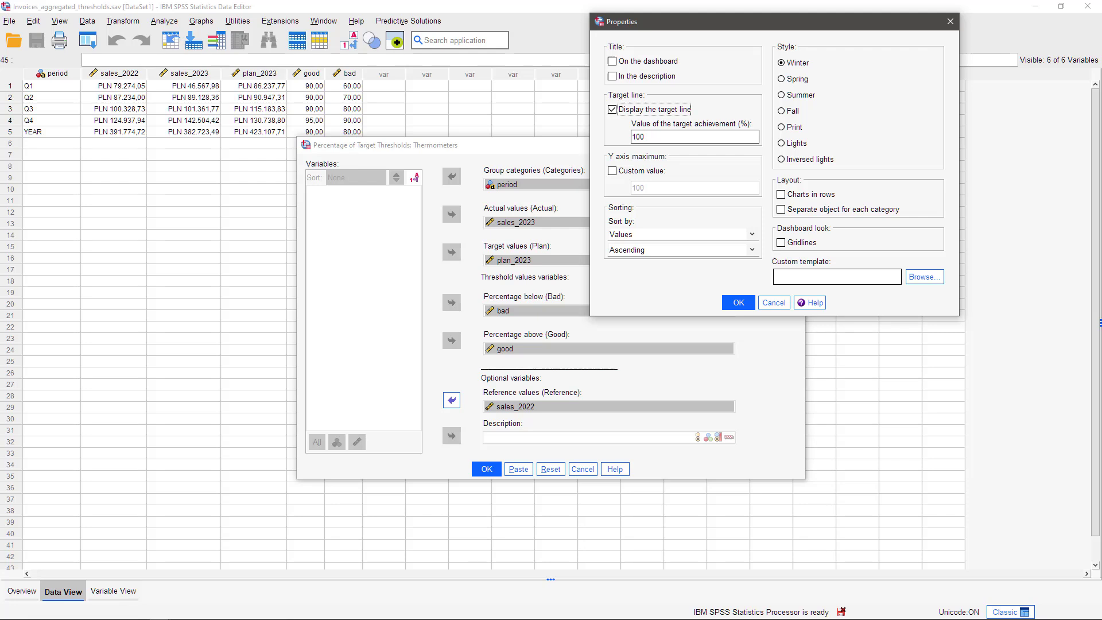
double_click(659, 137)
type("95")
Set a custom Y axis maximum of 130 and apply the Lights style to the dashboard
left_click(638, 170)
double_click(660, 188)
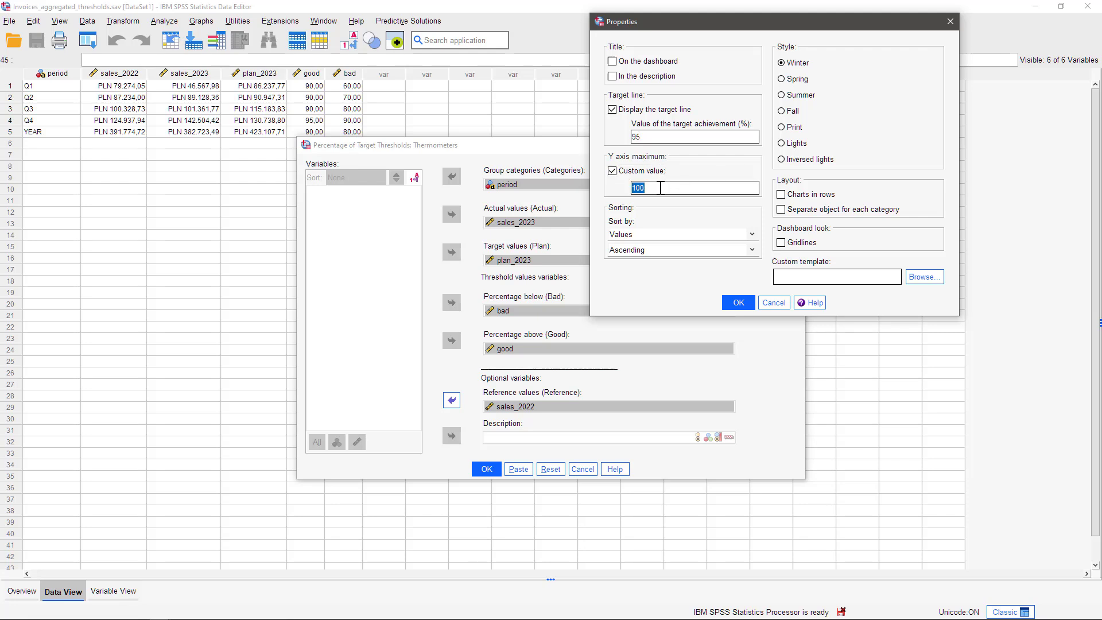
type("130")
left_click(784, 144)
left_click(738, 303)
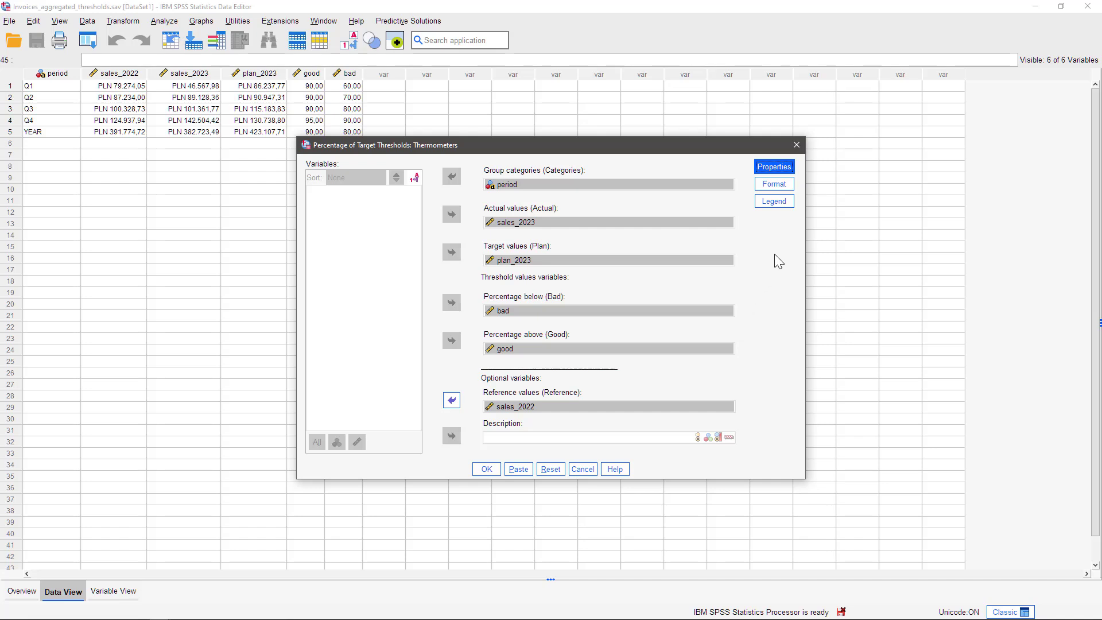
Display the dashboard legend horizontally, keeping the default format settings, and generate the thermometer dashboard
left_click(775, 185)
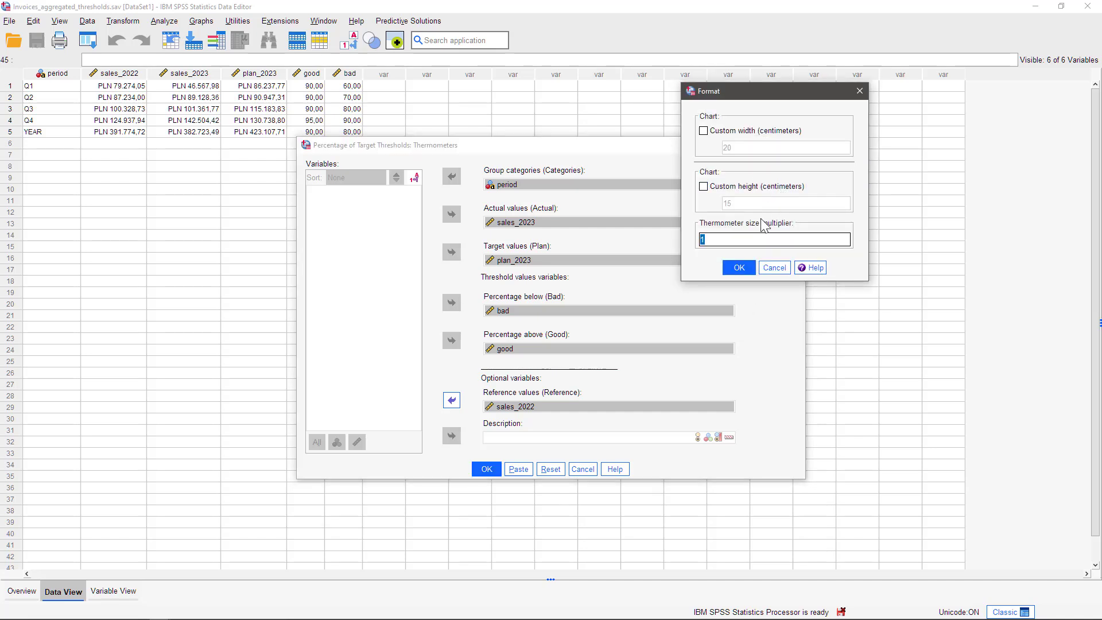
left_click(772, 268)
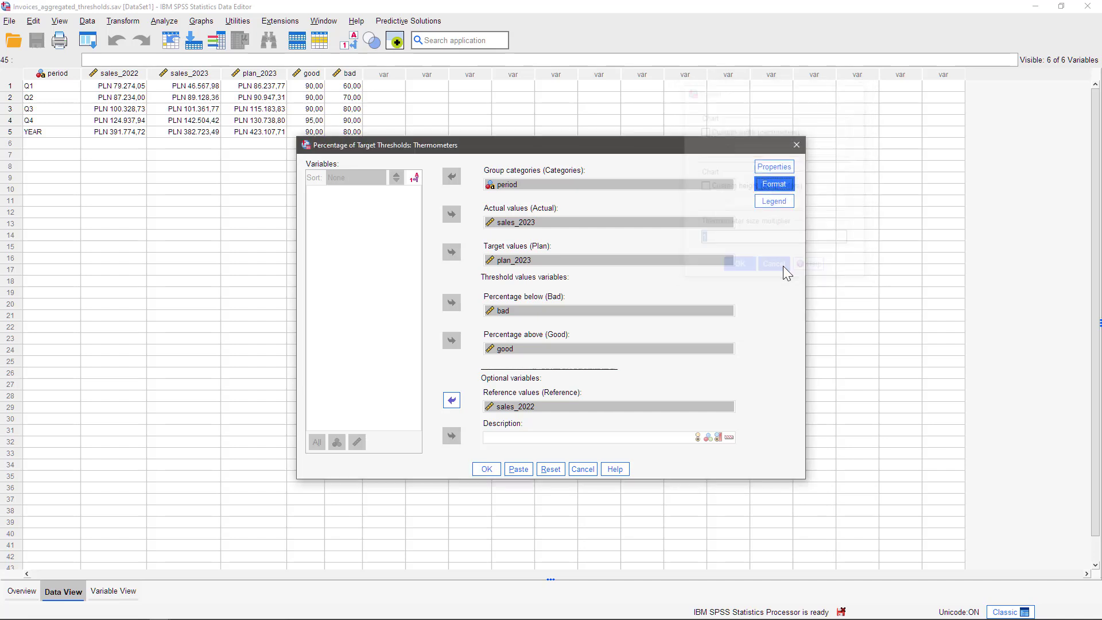
left_click(780, 202)
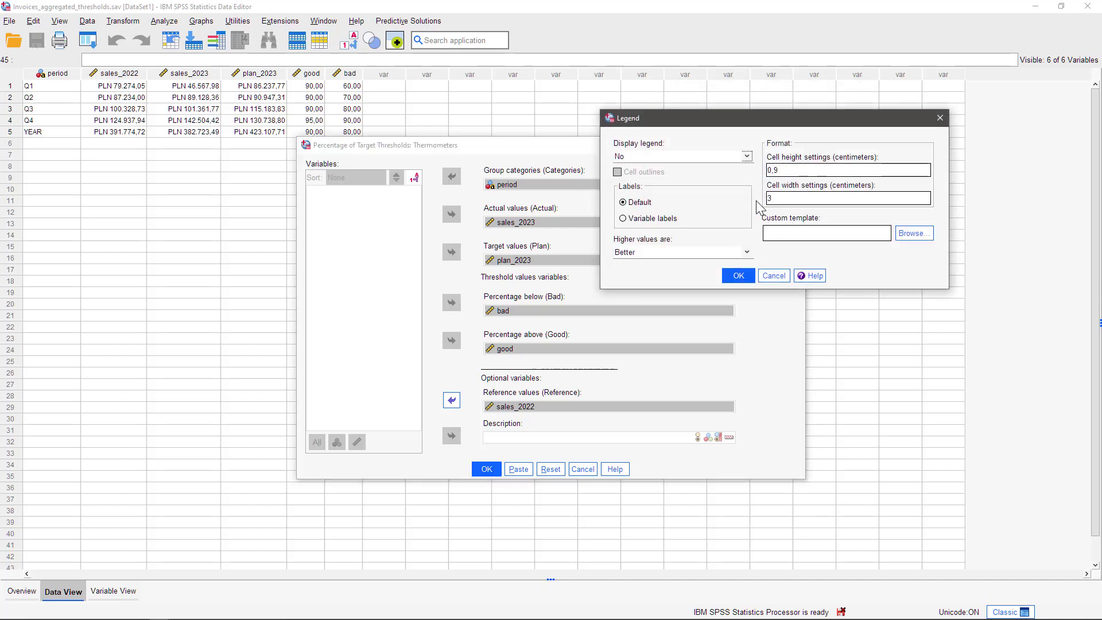
left_click(747, 158)
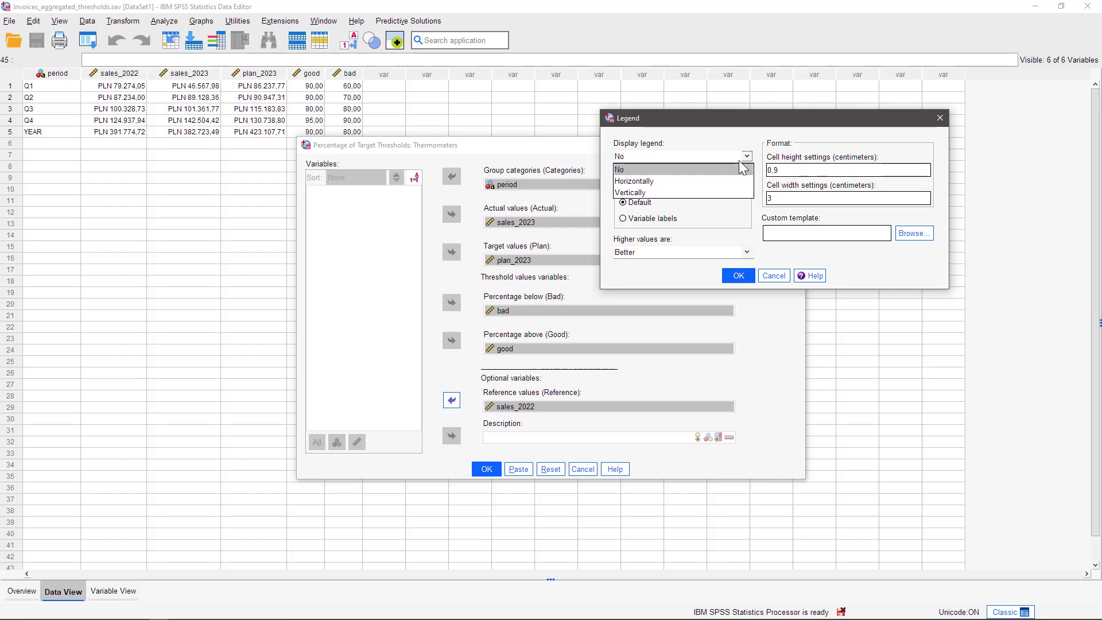
left_click(681, 182)
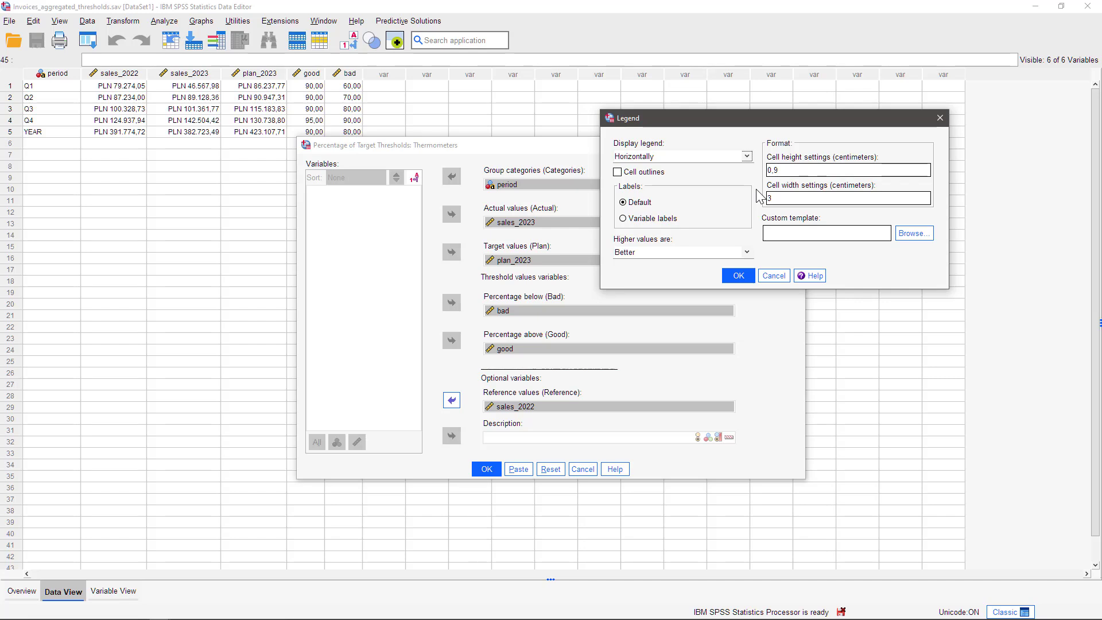
left_click(746, 253)
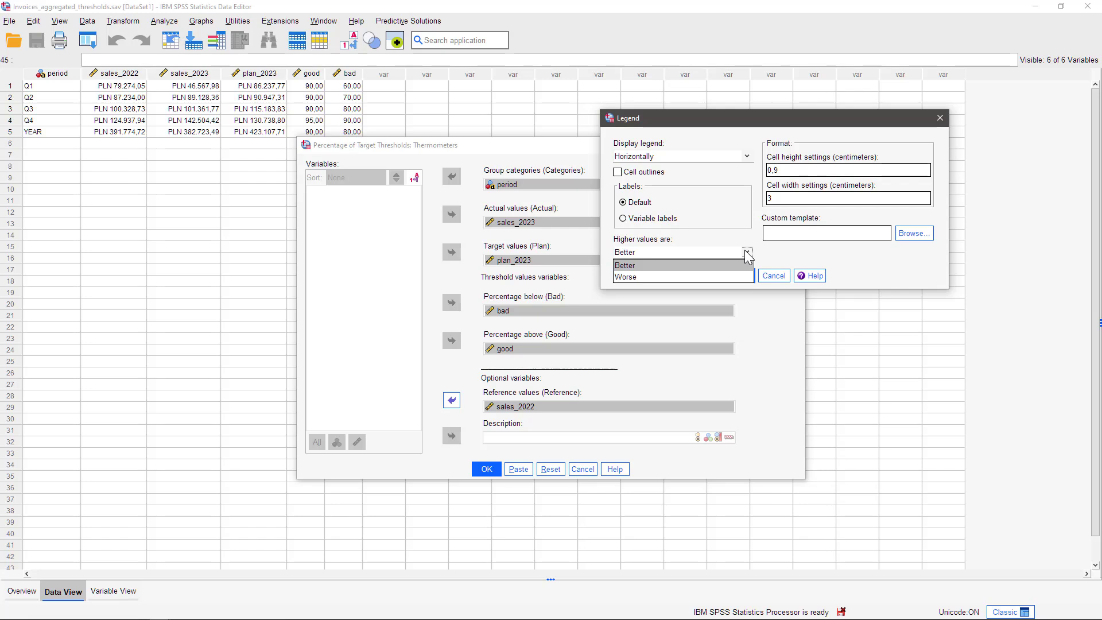
left_click(747, 253)
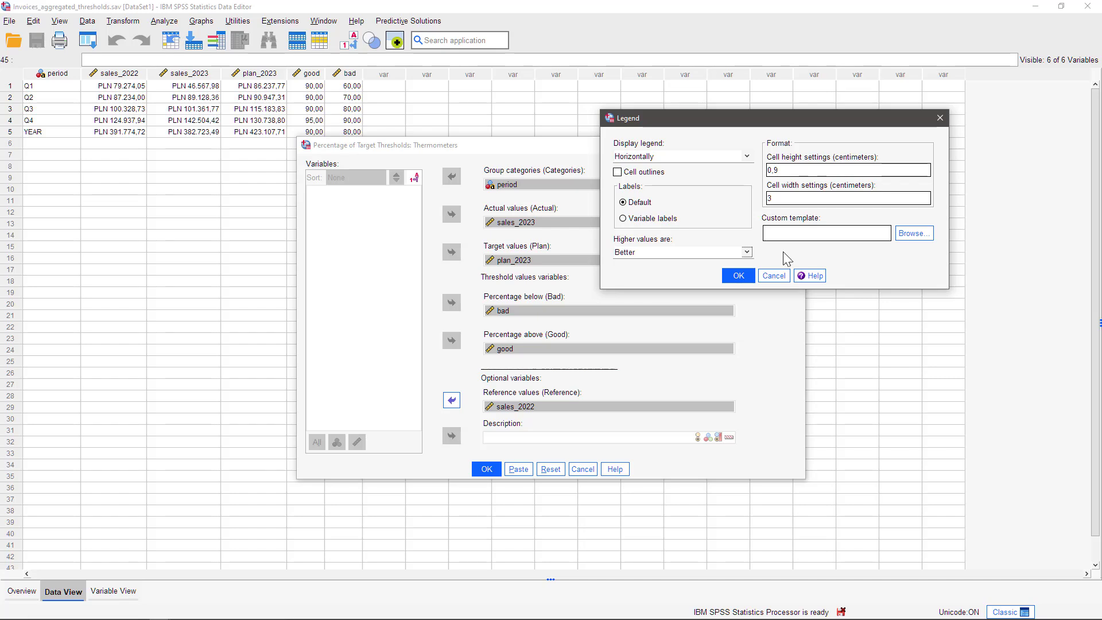
left_click(739, 276)
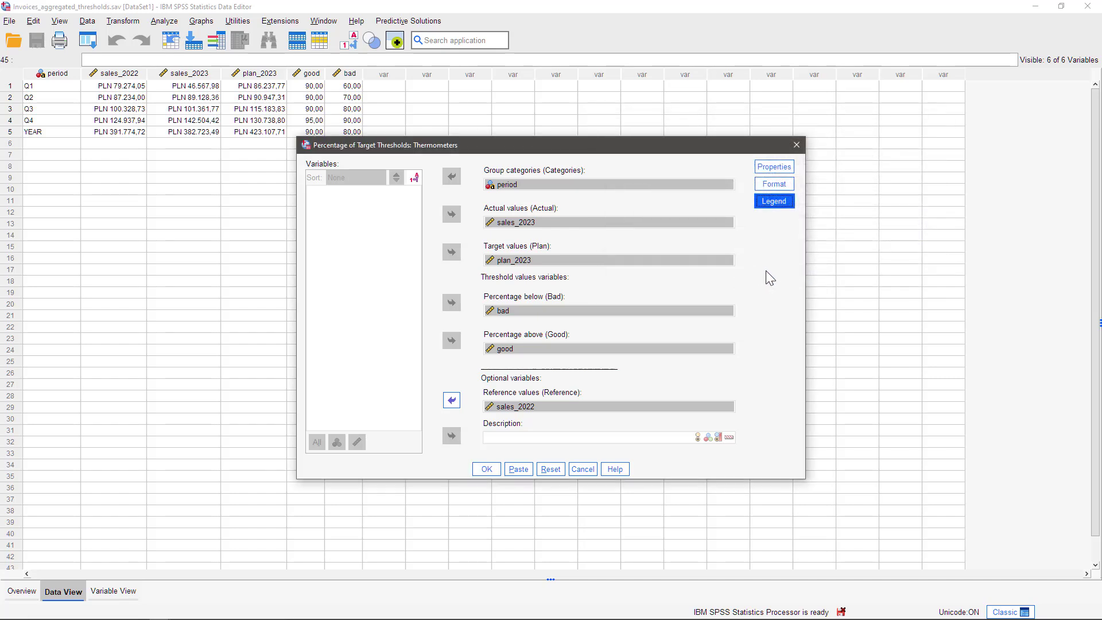
left_click(492, 473)
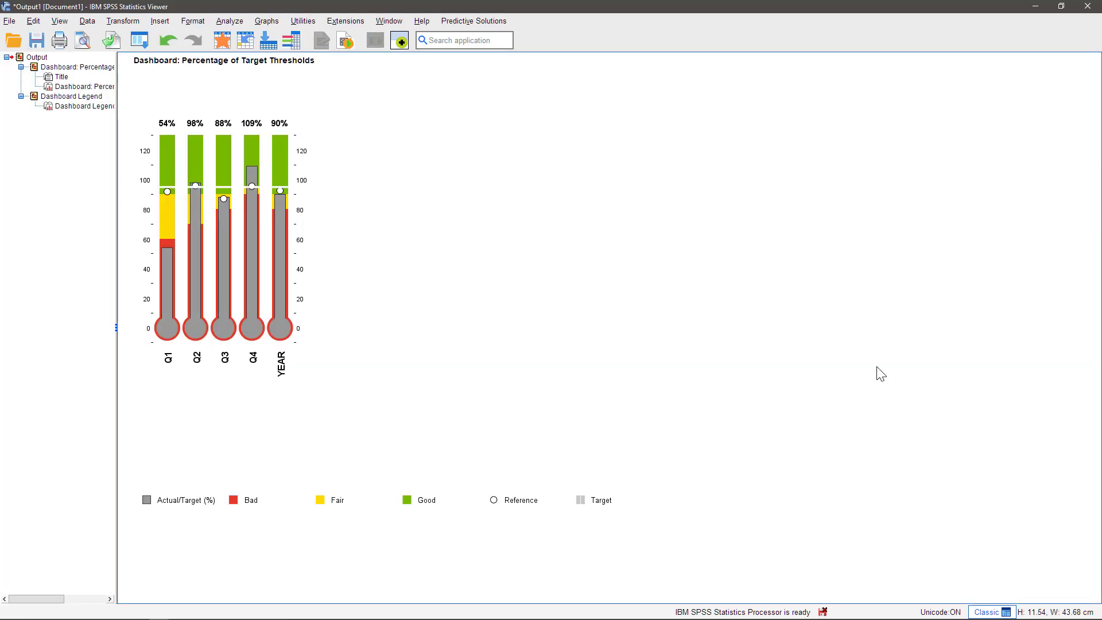